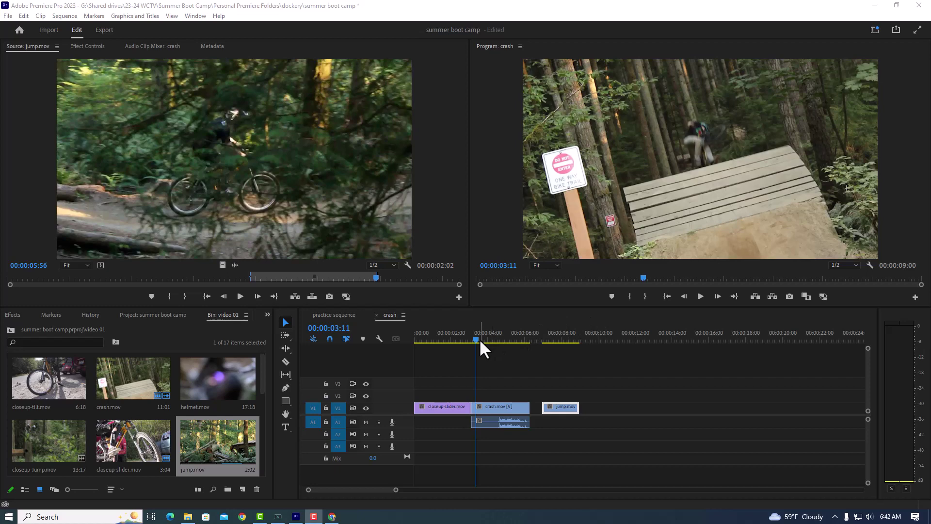
Step: Use the Rate Stretch tool to extend the end of crash.mov to the start of jump.mov, and preview the slowed clip
{"action": "left_click_drag", "start_coordinate": [476, 339], "coordinate": [506, 339]}
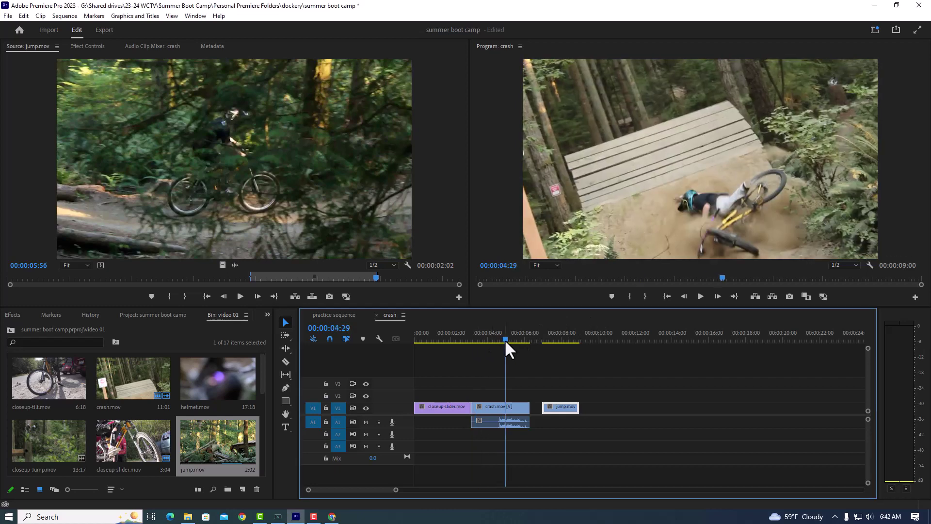
{"action": "key", "text": "="}
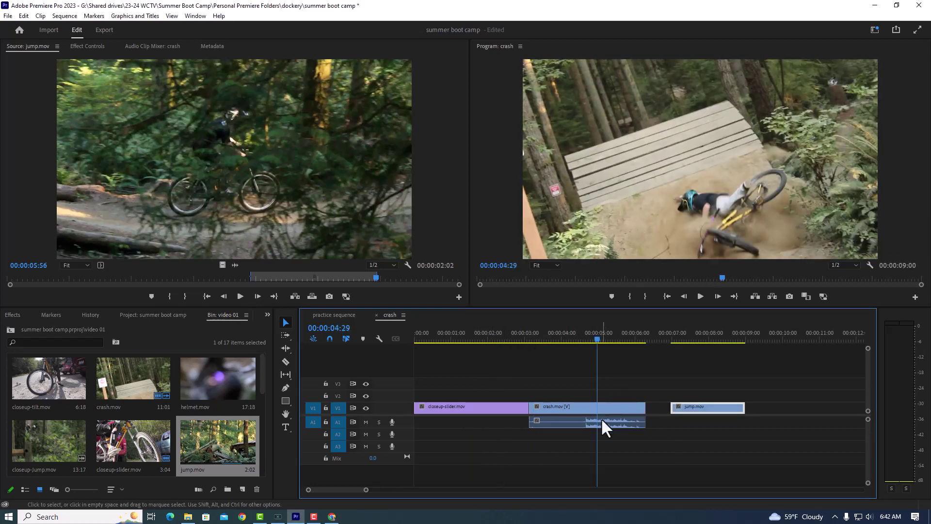
{"action": "left_click", "coordinate": [568, 407]}
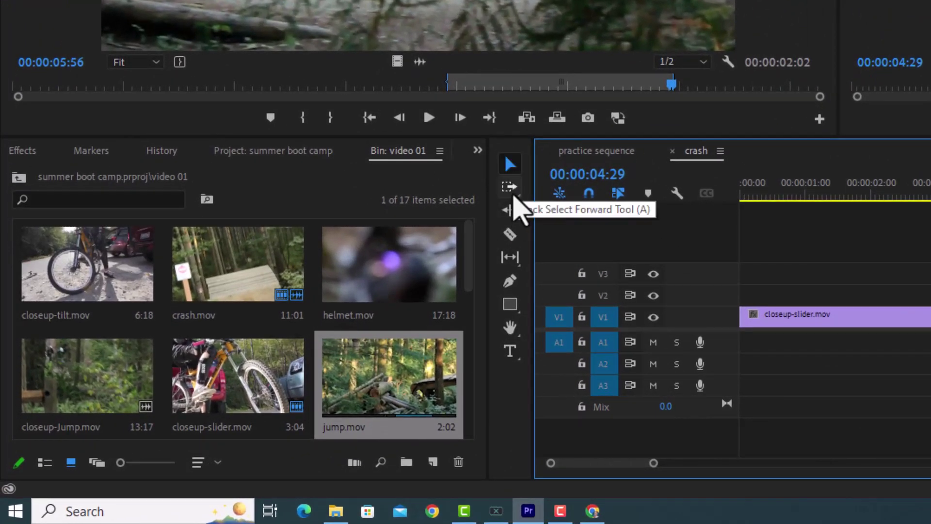
{"action": "left_click", "coordinate": [511, 217]}
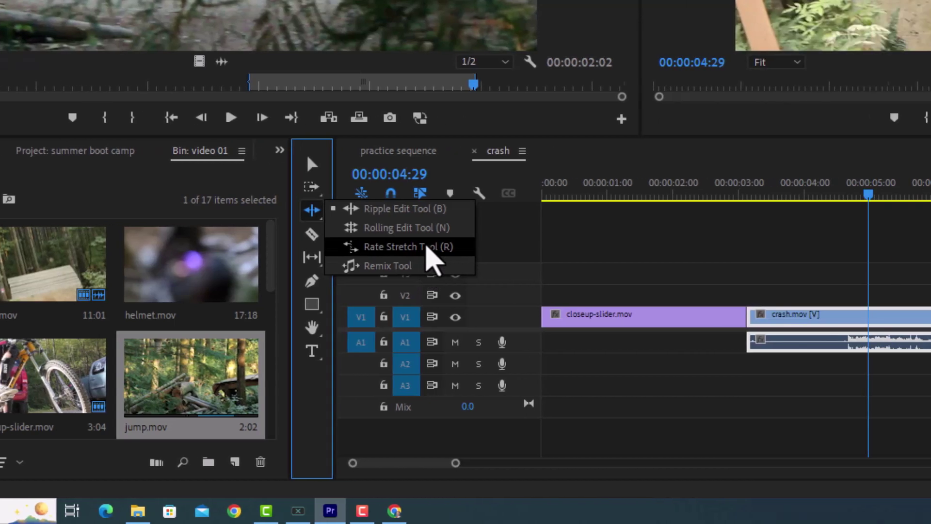
{"action": "left_click", "coordinate": [626, 246]}
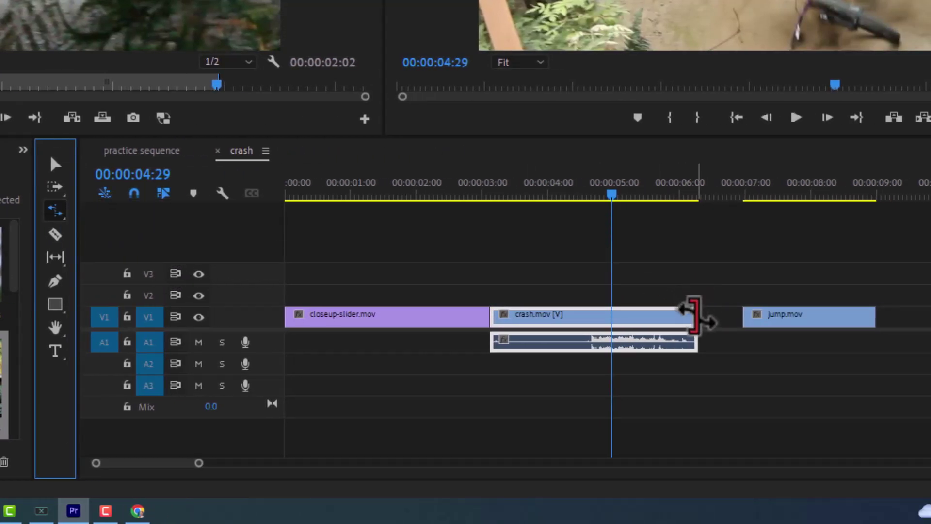
{"action": "left_click_drag", "start_coordinate": [694, 316], "coordinate": [740, 316]}
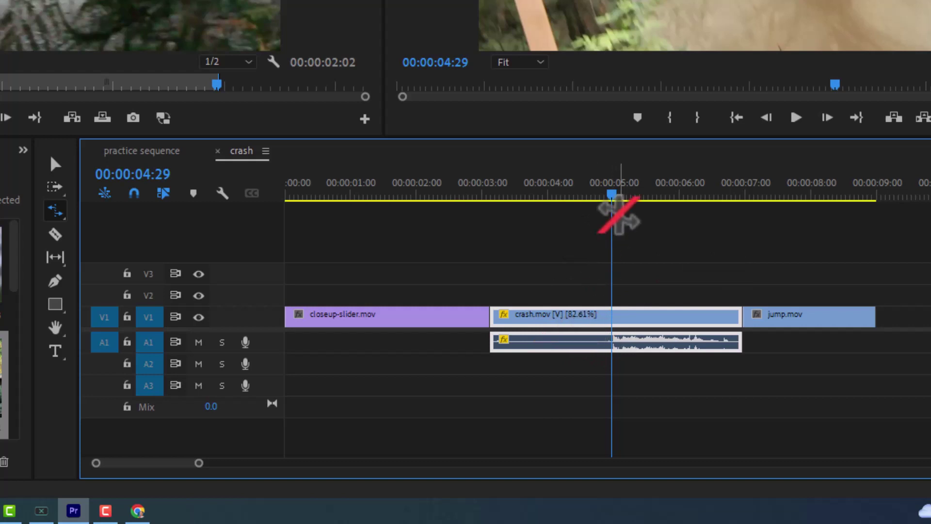
{"action": "key", "text": "space"}
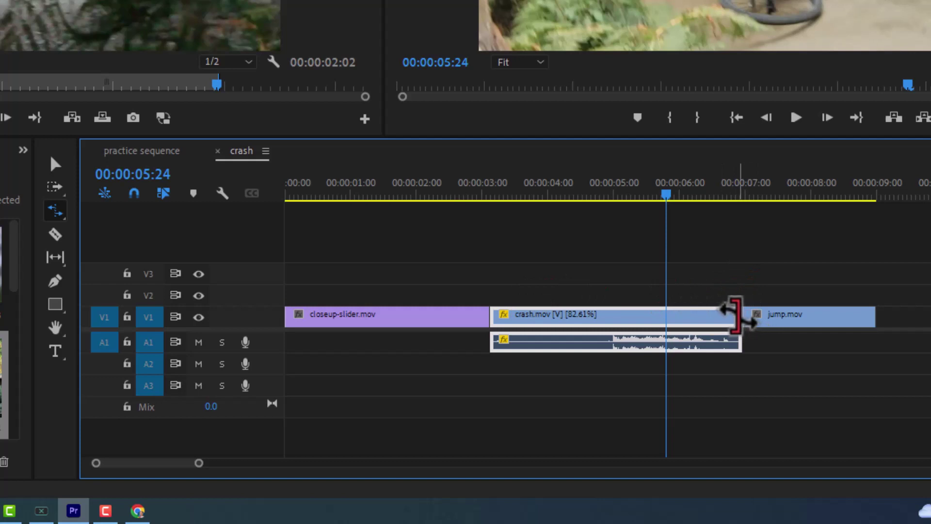
Step: Try shortening crash.mov to 231.71% speed with the Rate Stretch tool, and undo that stretch
{"action": "left_click_drag", "start_coordinate": [740, 317], "coordinate": [574, 318]}
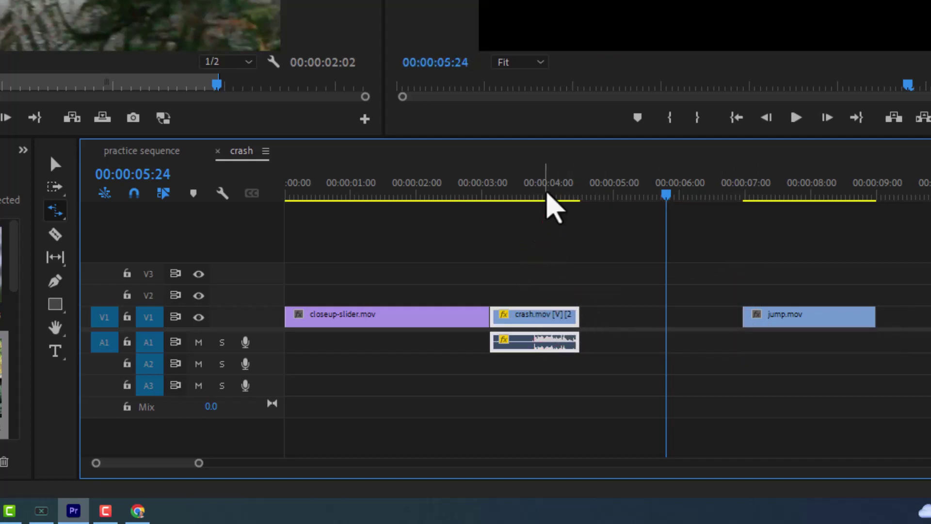
{"action": "left_click", "coordinate": [542, 190]}
{"action": "key", "text": "equal"}
{"action": "key", "text": "equal"}
{"action": "key", "text": "equal"}
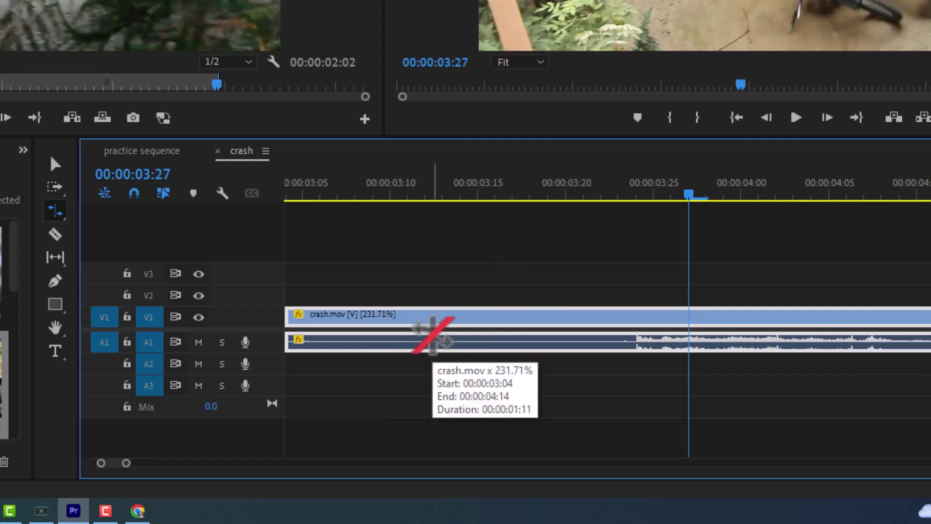
{"action": "key", "text": "minus"}
{"action": "key", "text": "minus"}
{"action": "key", "text": "minus"}
{"action": "key", "text": "ctrl+z"}
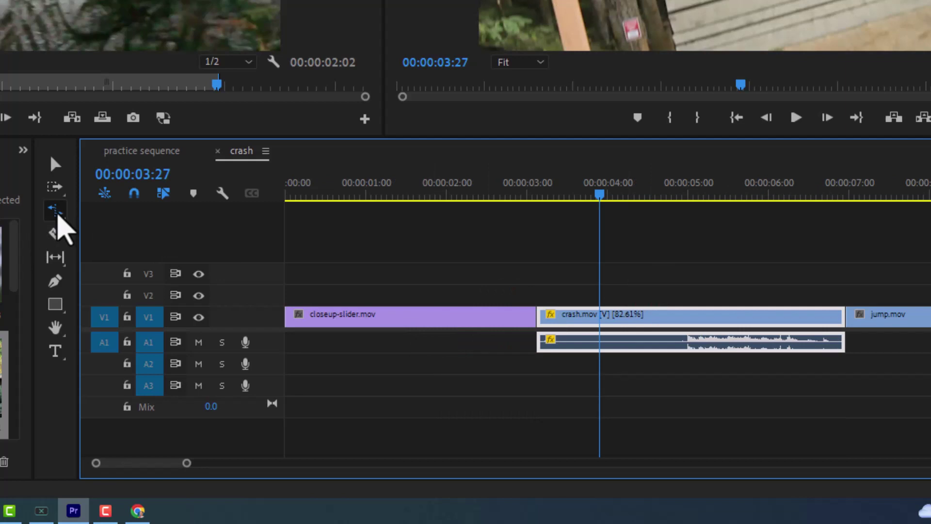
Step: In the Clip Speed / Duration settings of crash.mov, try a speed of 40%, and replace it with a duration of 00:00:08:00
{"action": "left_click", "coordinate": [54, 165]}
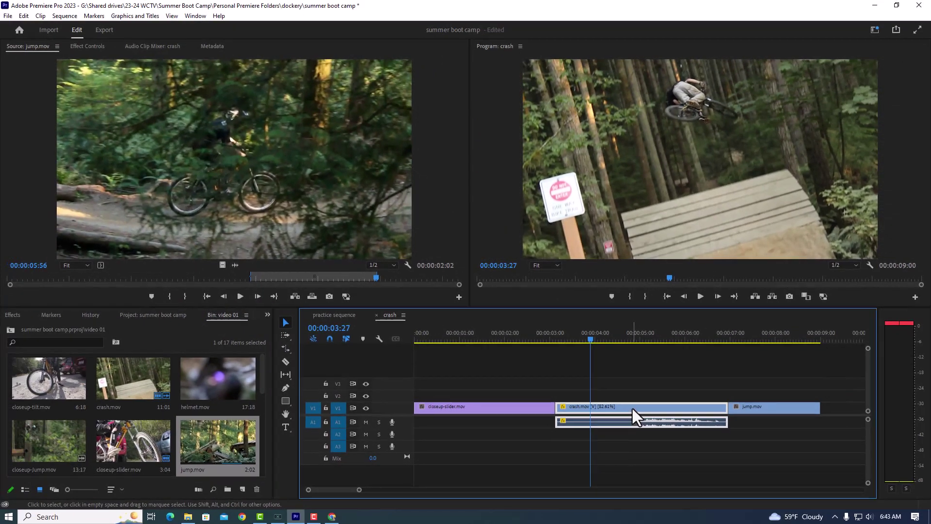
{"action": "right_click", "coordinate": [649, 374]}
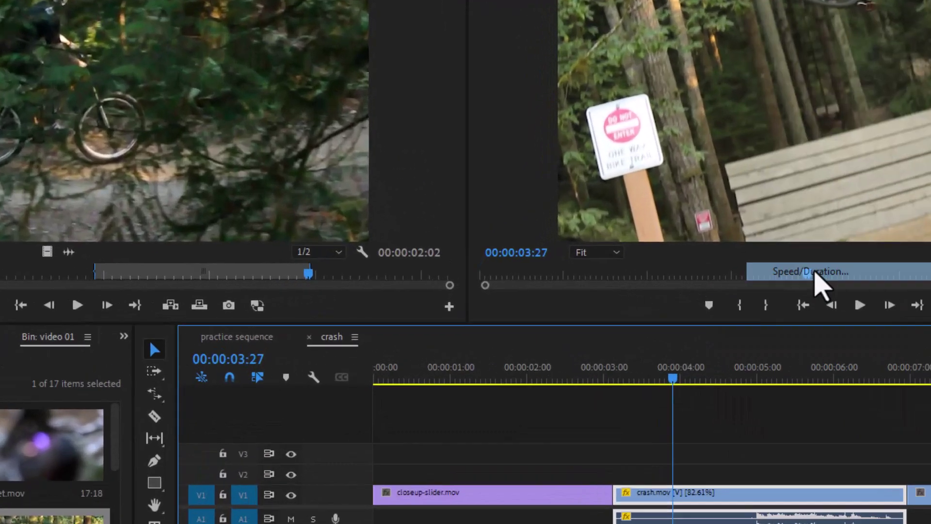
{"action": "left_click", "coordinate": [674, 275]}
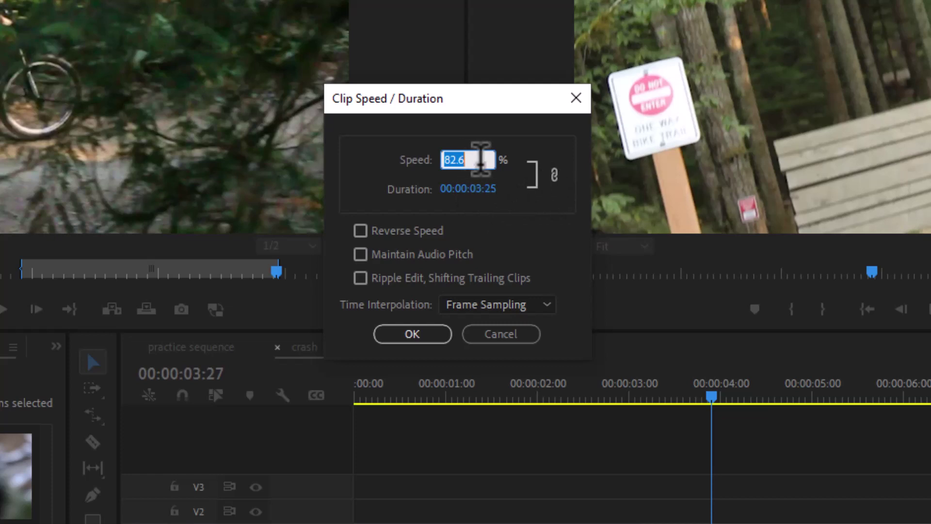
{"action": "type", "text": "40"}
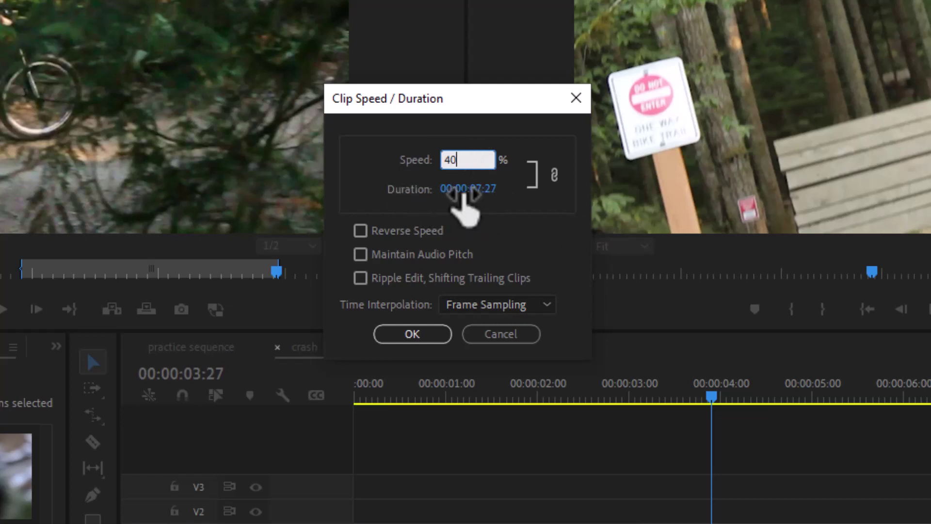
{"action": "left_click", "coordinate": [482, 189]}
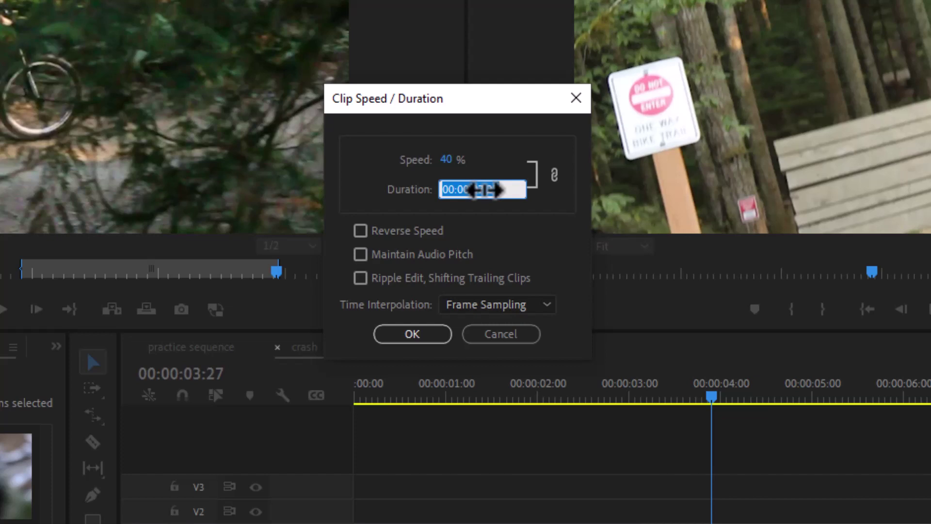
{"action": "type", "text": "800"}
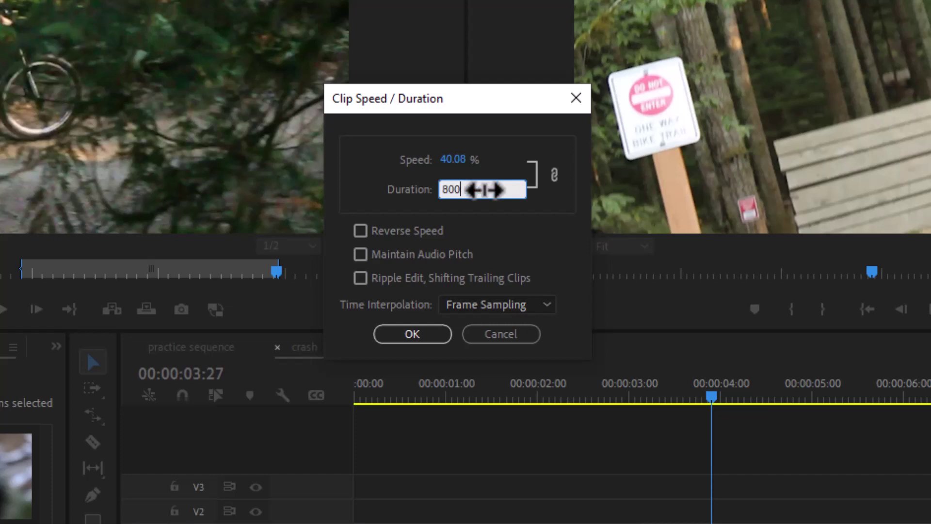
{"action": "left_click", "coordinate": [506, 157]}
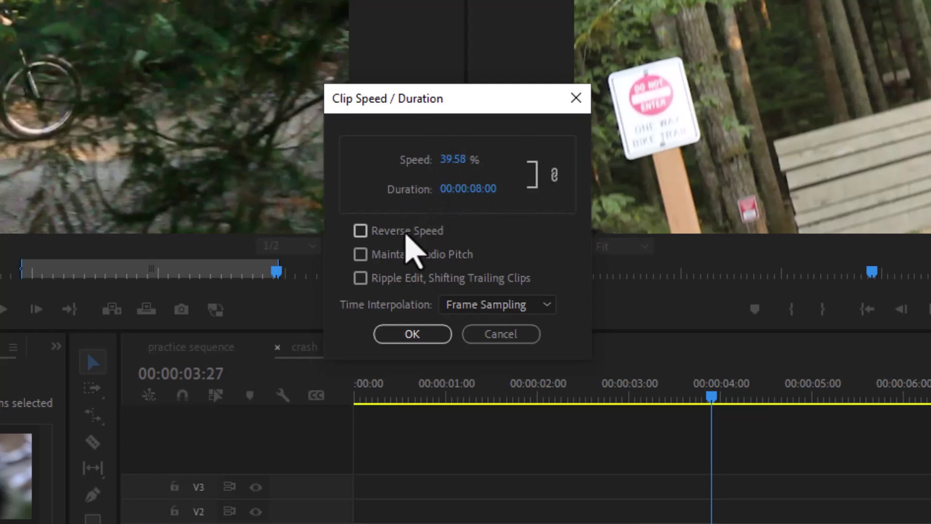
Step: Apply Reverse Speed to crash.mov and preview the reversed clip in the sequence
{"action": "left_click", "coordinate": [361, 231]}
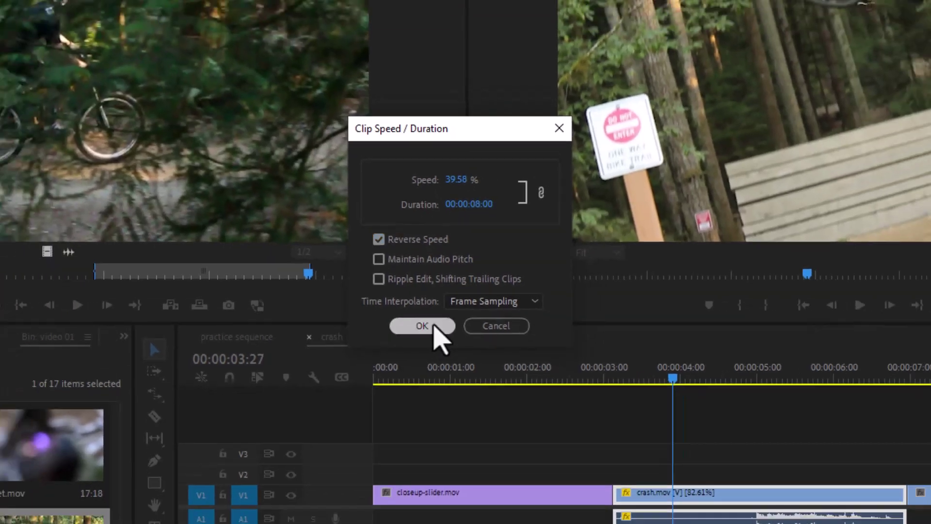
{"action": "left_click", "coordinate": [433, 334]}
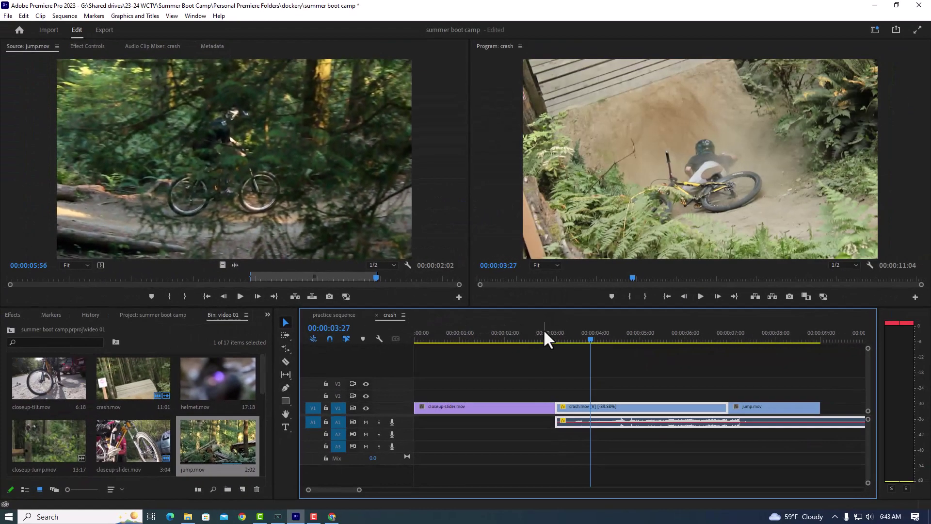
{"action": "key", "text": "space"}
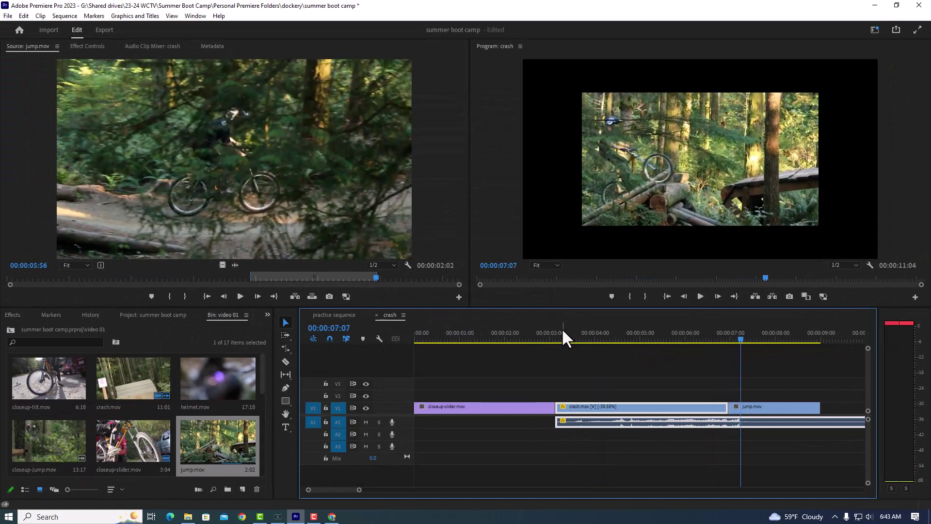
{"action": "left_click_drag", "start_coordinate": [604, 335], "coordinate": [584, 334]}
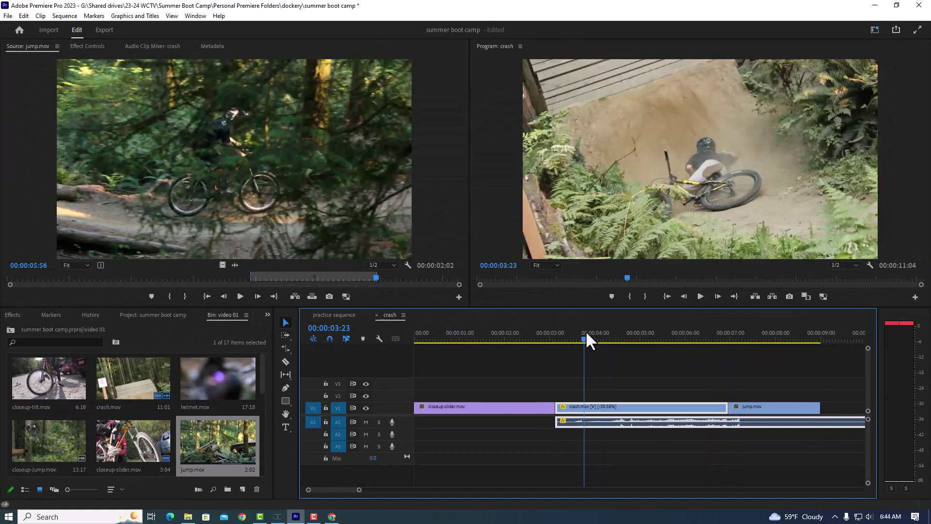
{"action": "right_click", "coordinate": [627, 406]}
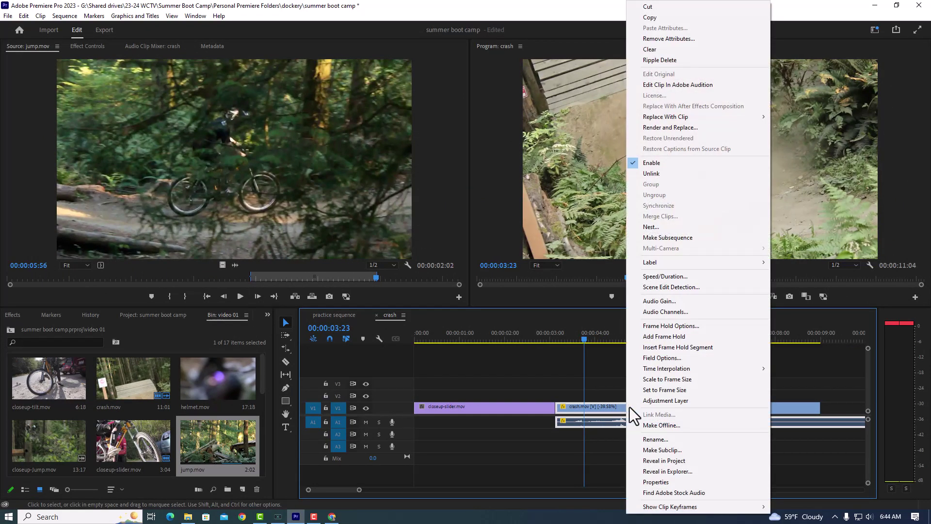
{"action": "left_click", "coordinate": [675, 278]}
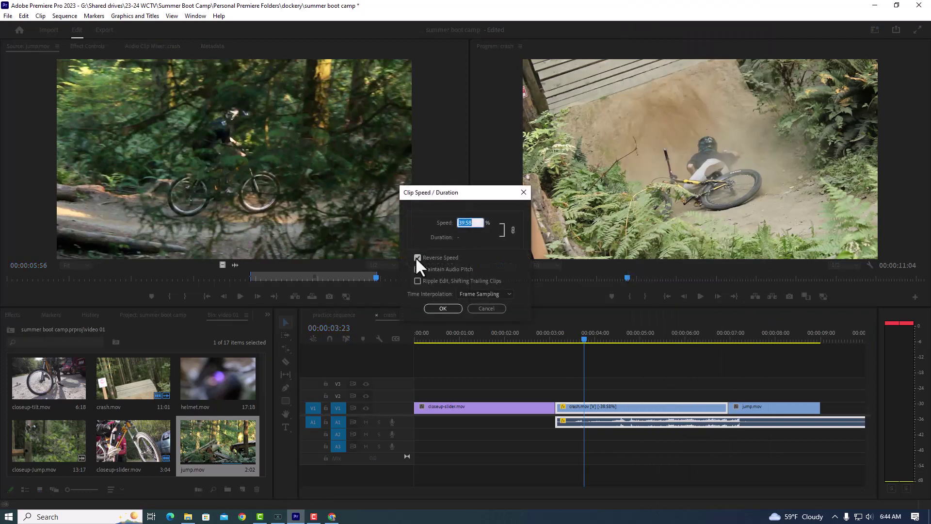
{"action": "left_click", "coordinate": [416, 257]}
{"action": "left_click", "coordinate": [483, 307]}
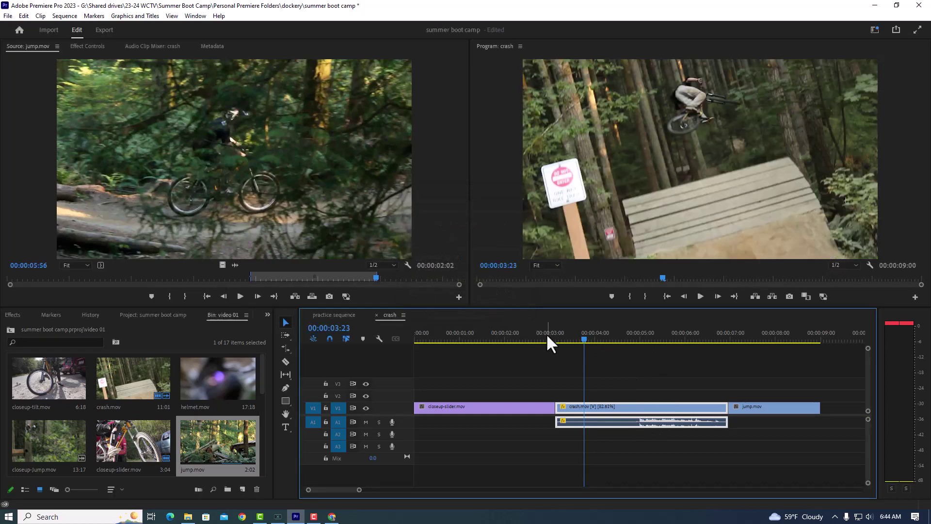
Step: In the Clip Speed / Duration settings of crash.mov, enable Ripple Edit, Shifting Trailing Clips and set the duration to 00:00:08:00
{"action": "right_click", "coordinate": [627, 411]}
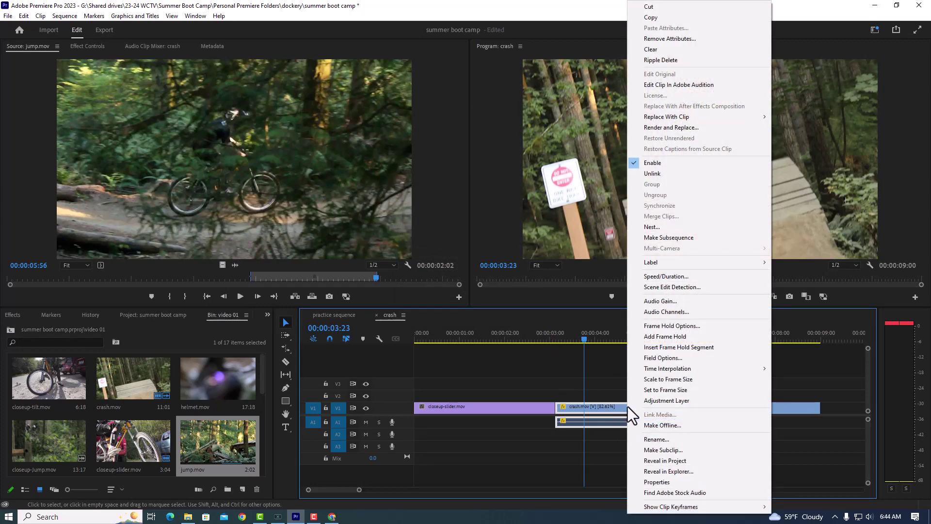
{"action": "left_click", "coordinate": [657, 278]}
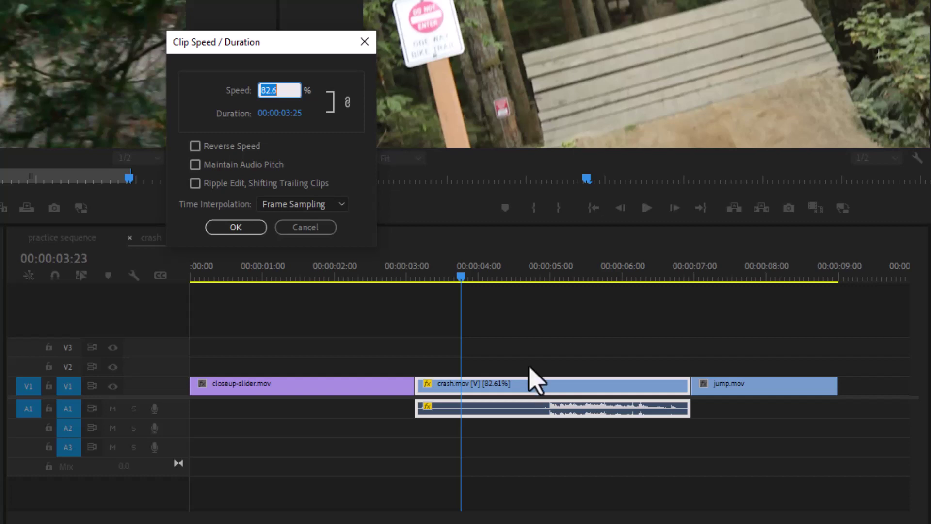
{"action": "left_click", "coordinate": [195, 184]}
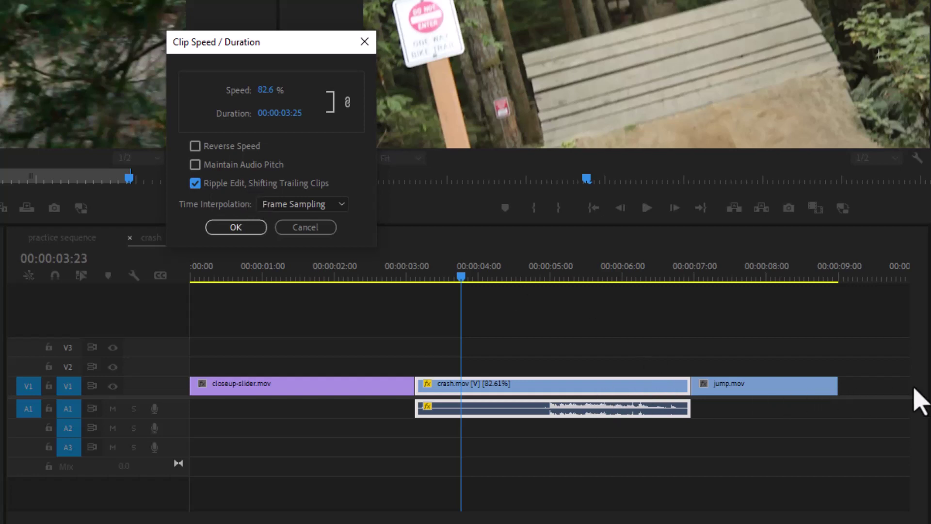
{"action": "left_click", "coordinate": [280, 113]}
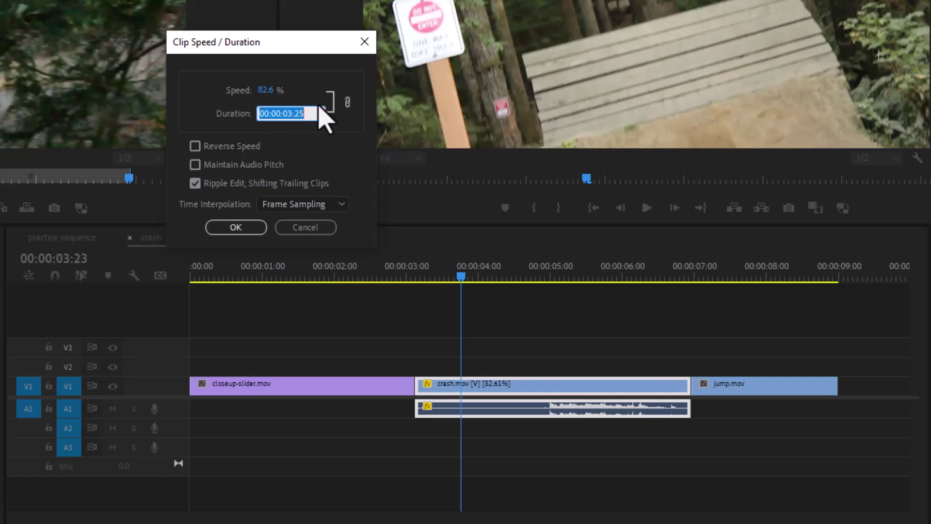
{"action": "type", "text": "800"}
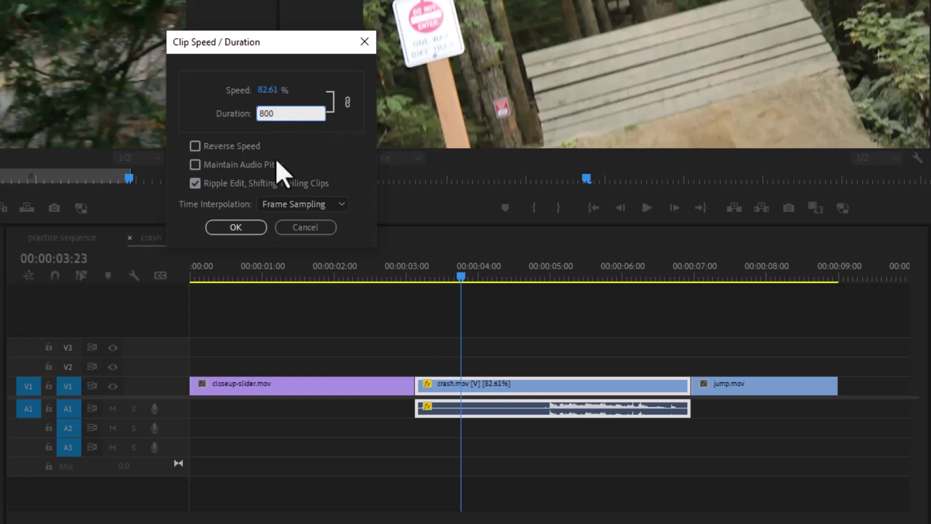
{"action": "key", "text": "Return"}
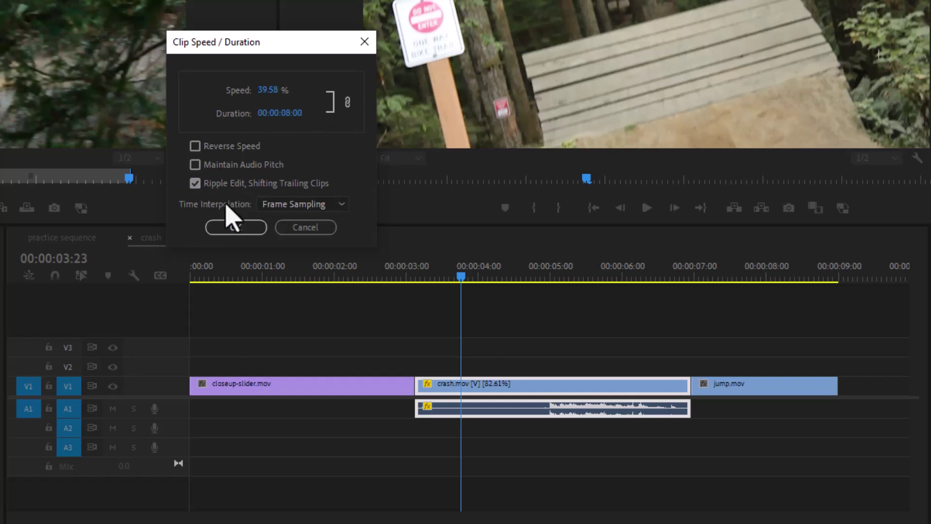
Step: Set time interpolation to Optical Flow, enable Maintain Audio Pitch, and apply the speed settings to crash.mov
{"action": "left_click", "coordinate": [328, 206]}
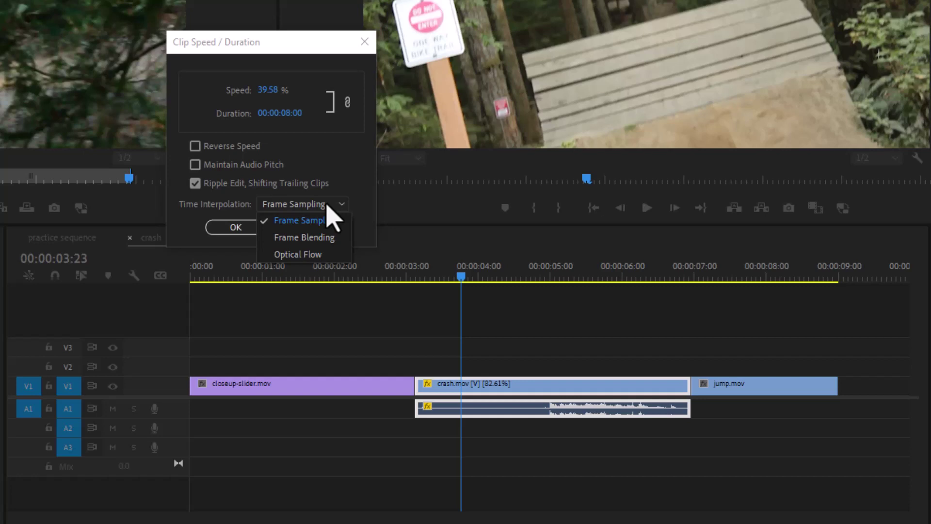
{"action": "left_click", "coordinate": [322, 255]}
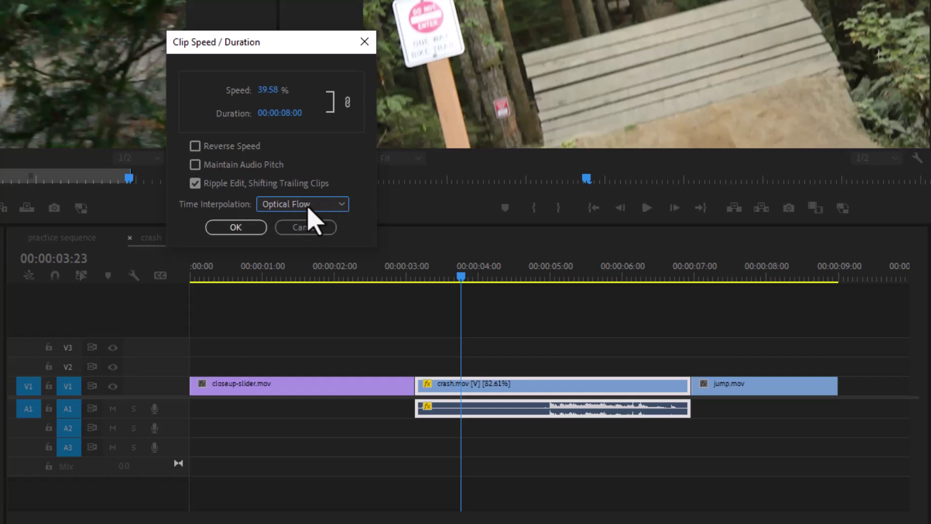
{"action": "left_click", "coordinate": [210, 166]}
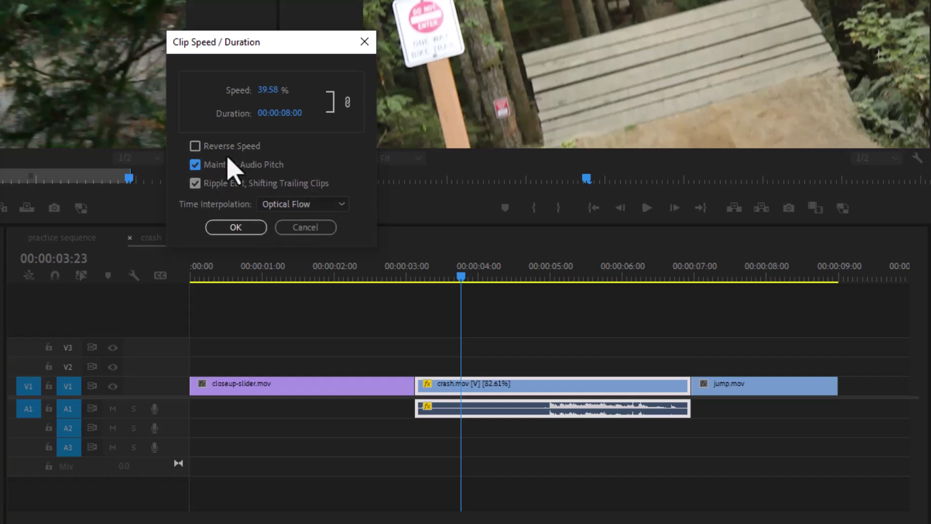
{"action": "left_click", "coordinate": [250, 234]}
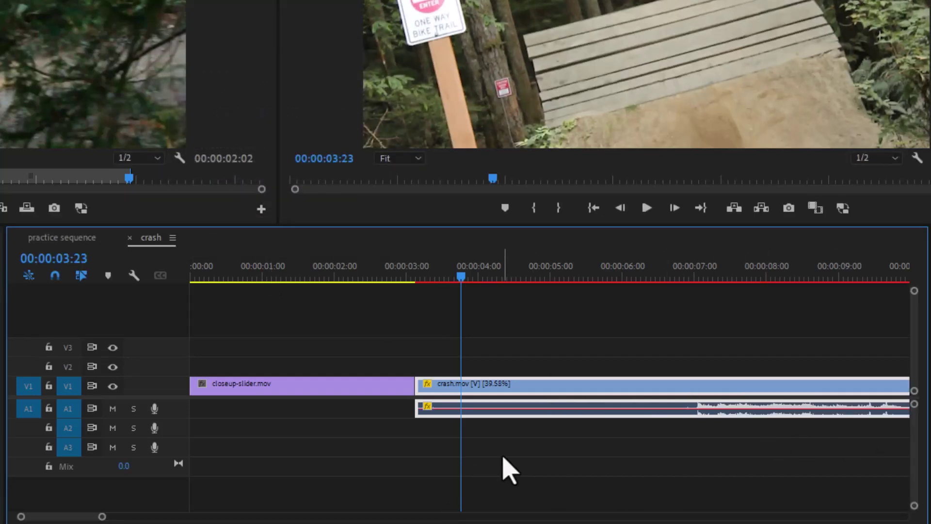
{"action": "key", "text": "backslash"}
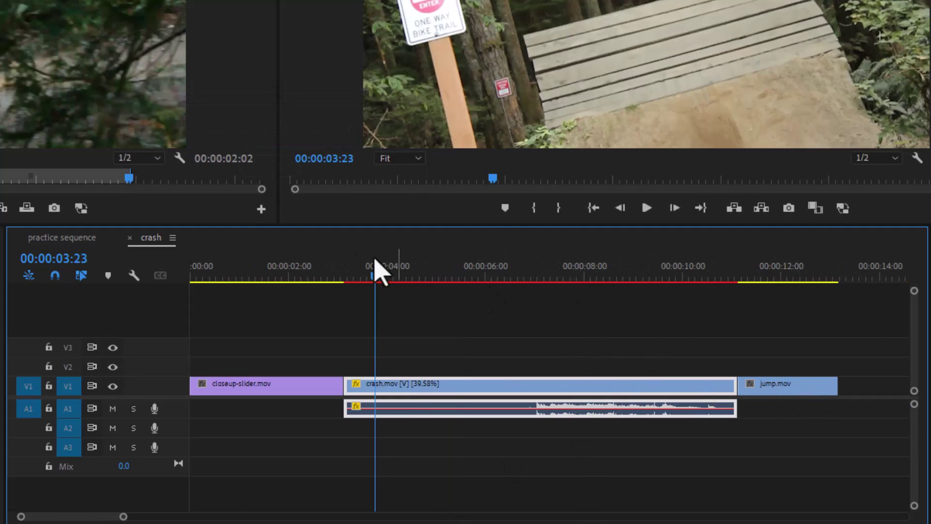
Step: Play the slowed crash.mov clip in the crash sequence from its start through to jump.mov
{"action": "left_click_drag", "start_coordinate": [375, 274], "coordinate": [345, 275]}
{"action": "key", "text": "Return"}
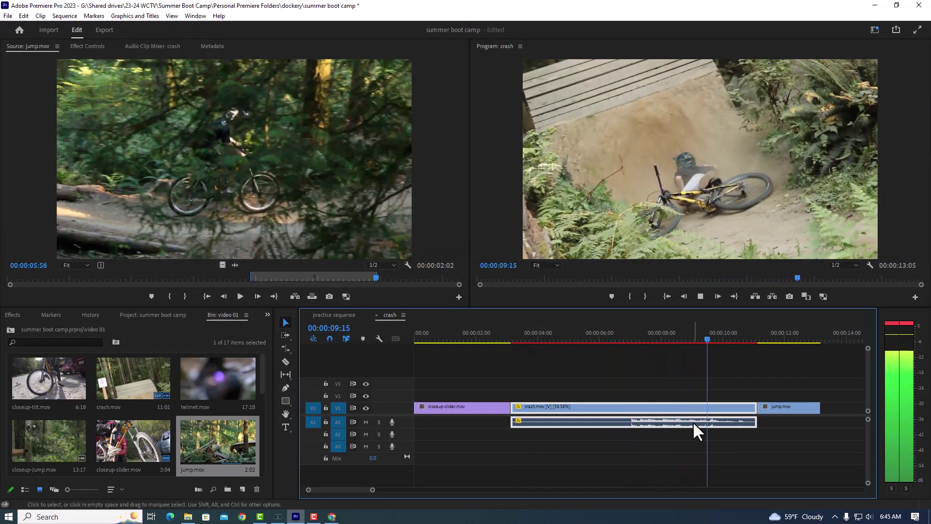
{"action": "key", "text": "Down"}
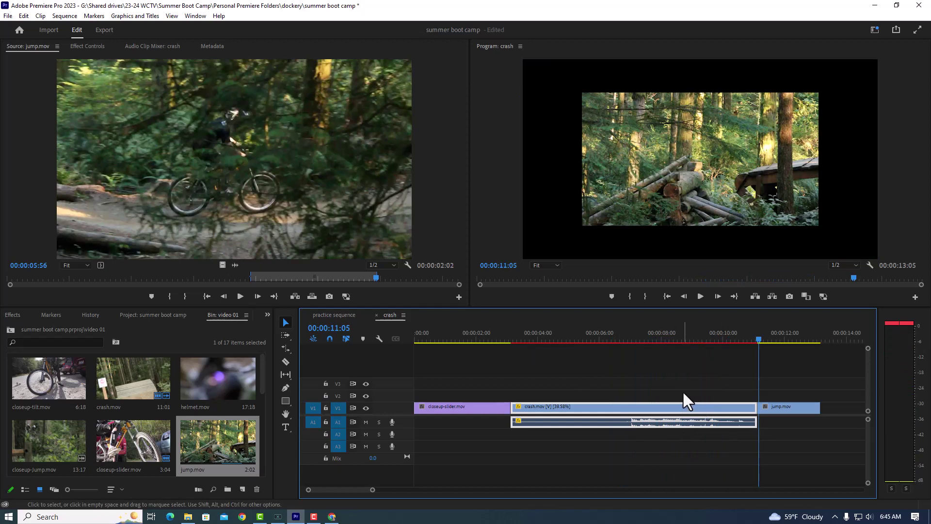
Step: Undo the last speed change of crash.mov and move jump.mov to start at about 00:00:11:05, leaving a gap after crash.mov
{"action": "key", "text": "ctrl+z"}
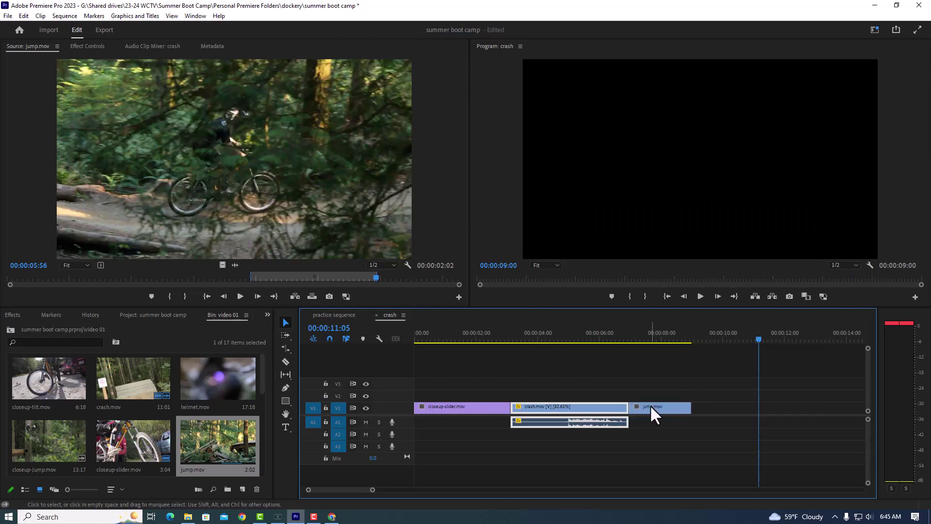
{"action": "left_click_drag", "start_coordinate": [650, 406], "coordinate": [781, 413]}
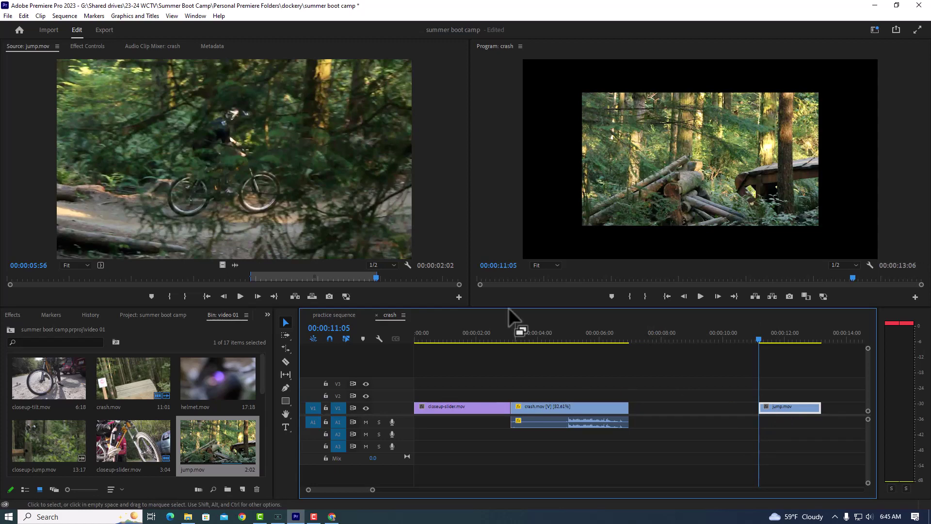
Step: Scrub through crash.mov to find the crash moment and set the clip's speed to 100%
{"action": "left_click", "coordinate": [557, 341]}
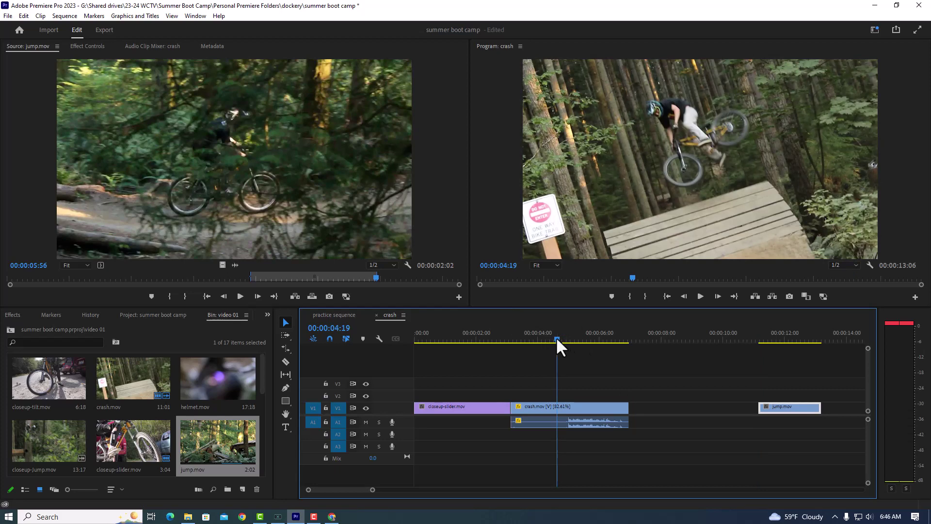
{"action": "mouse_move", "coordinate": [556, 337]}
{"action": "left_mouse_down"}
{"action": "mouse_move", "coordinate": [517, 334]}
{"action": "mouse_move", "coordinate": [566, 347]}
{"action": "left_mouse_up"}
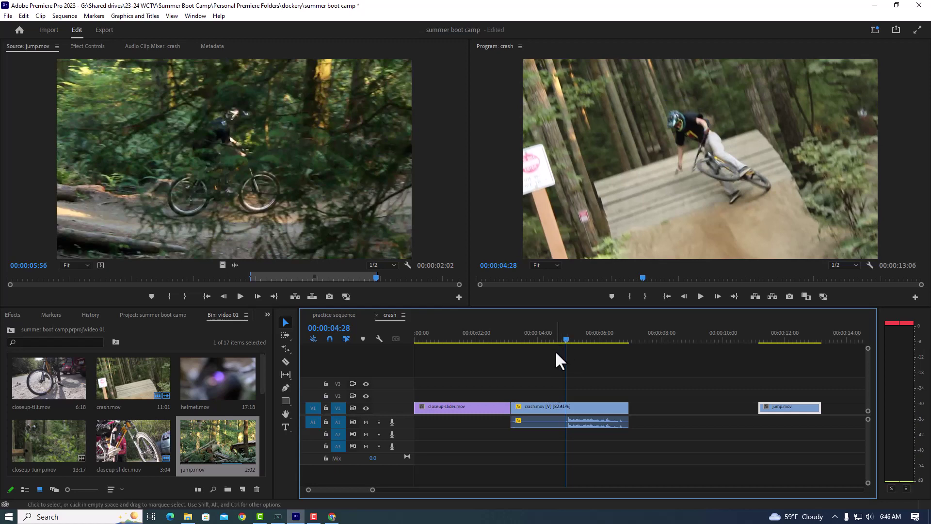
{"action": "right_click", "coordinate": [571, 416]}
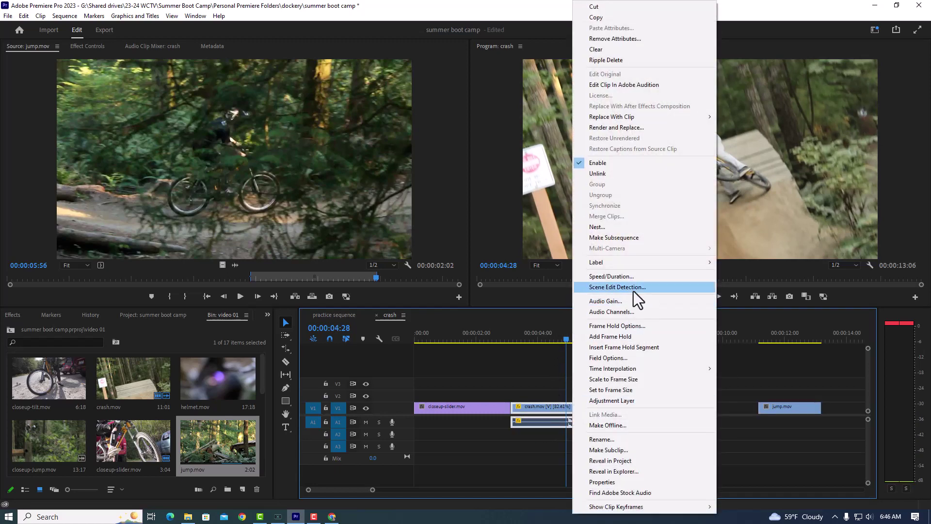
{"action": "left_click", "coordinate": [627, 276]}
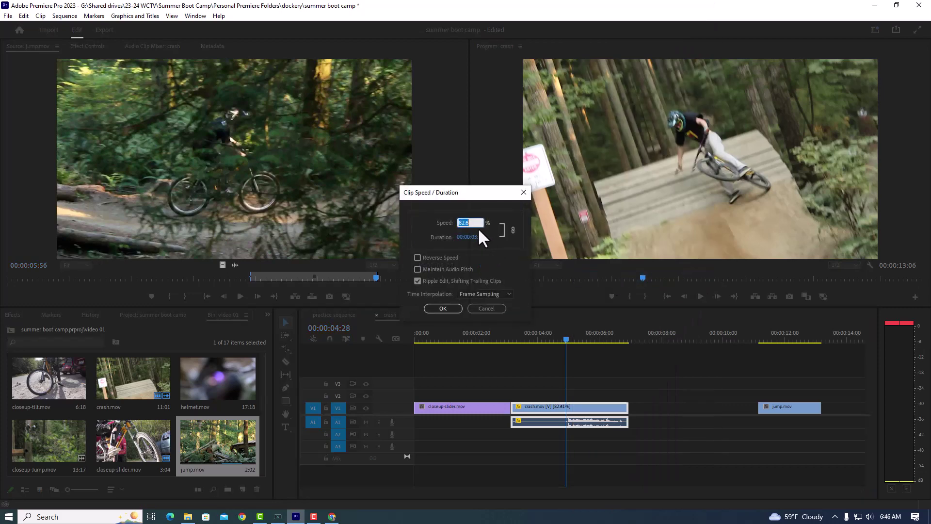
{"action": "type", "text": "100"}
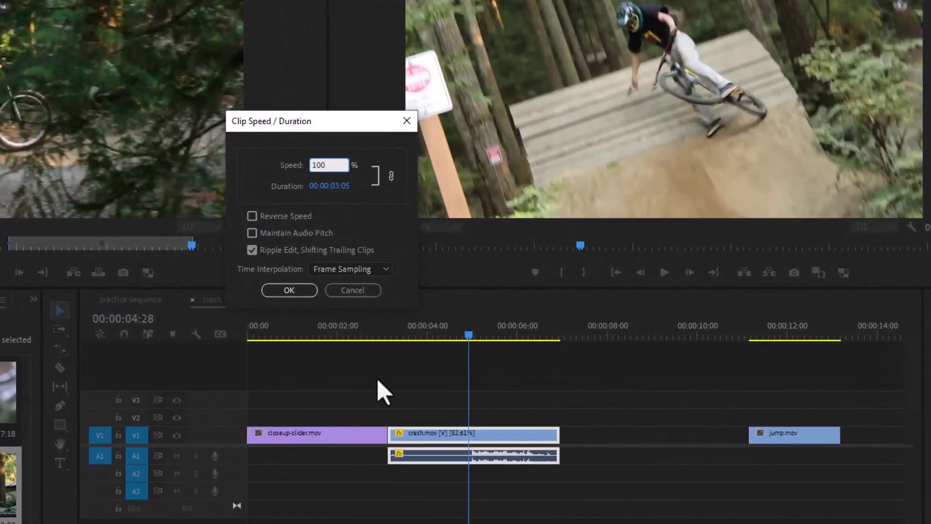
{"action": "key", "text": "Return"}
Step: Enlarge the V1 track's height enough to show the clip thumbnails and leave room for speed keyframes
{"action": "left_click_drag", "start_coordinate": [217, 427], "coordinate": [216, 384]}
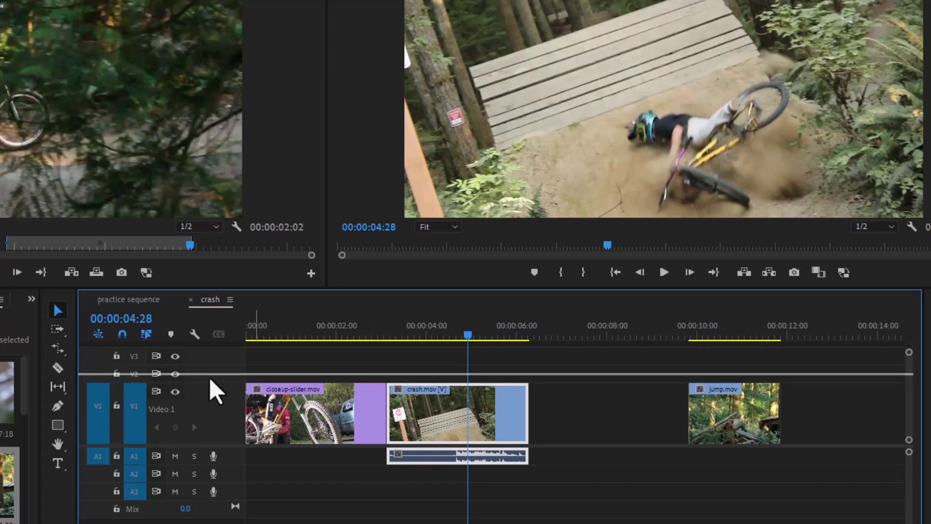
{"action": "left_click_drag", "start_coordinate": [214, 383], "coordinate": [214, 374]}
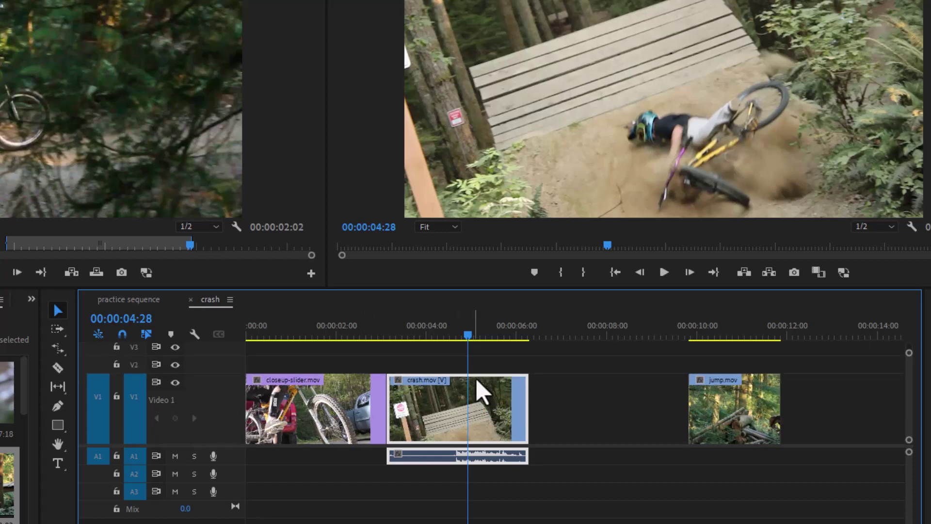
Step: Show the Time Remapping Speed keyframes on the crash.mov video clip
{"action": "right_click", "coordinate": [445, 405]}
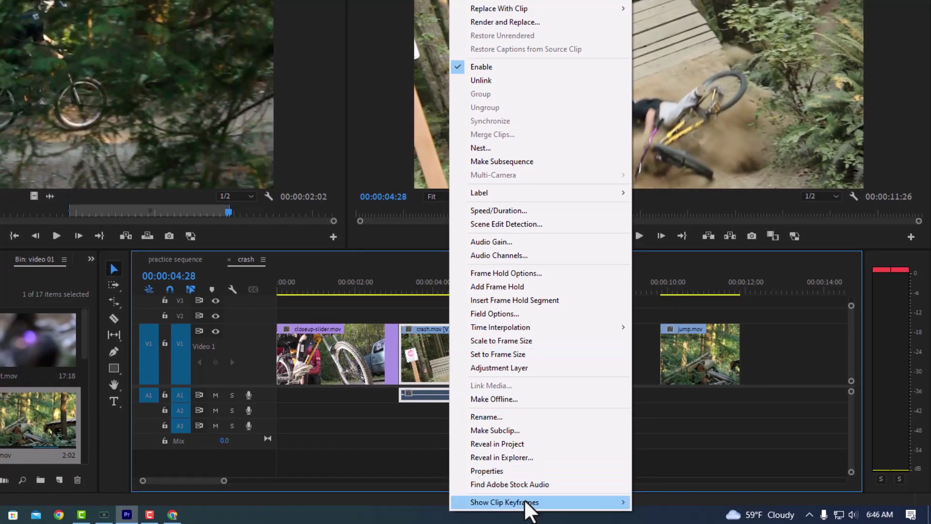
{"action": "mouse_move", "coordinate": [529, 504]}
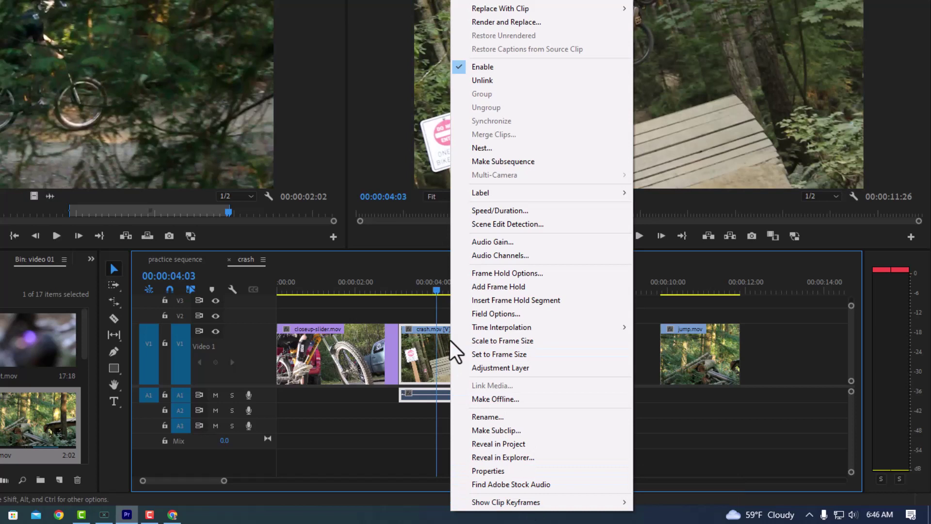
{"action": "left_click", "coordinate": [434, 274]}
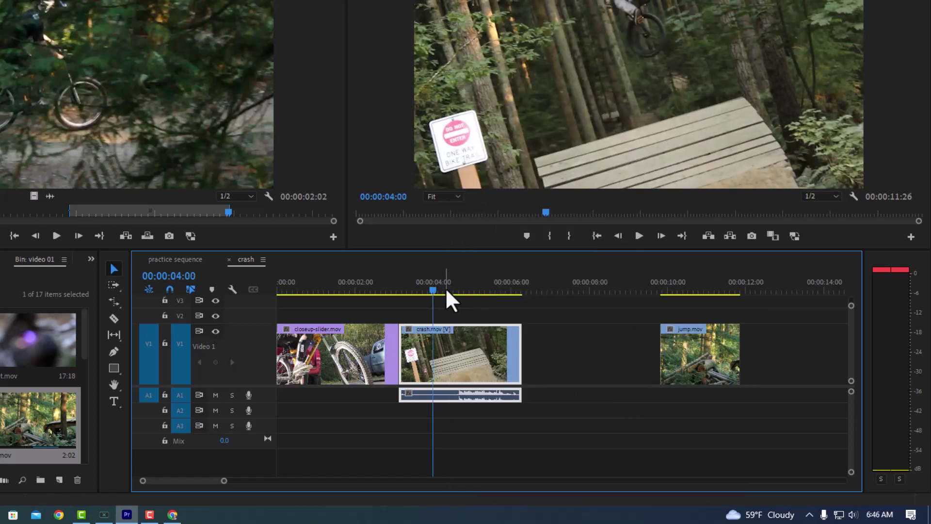
{"action": "key", "text": "equal"}
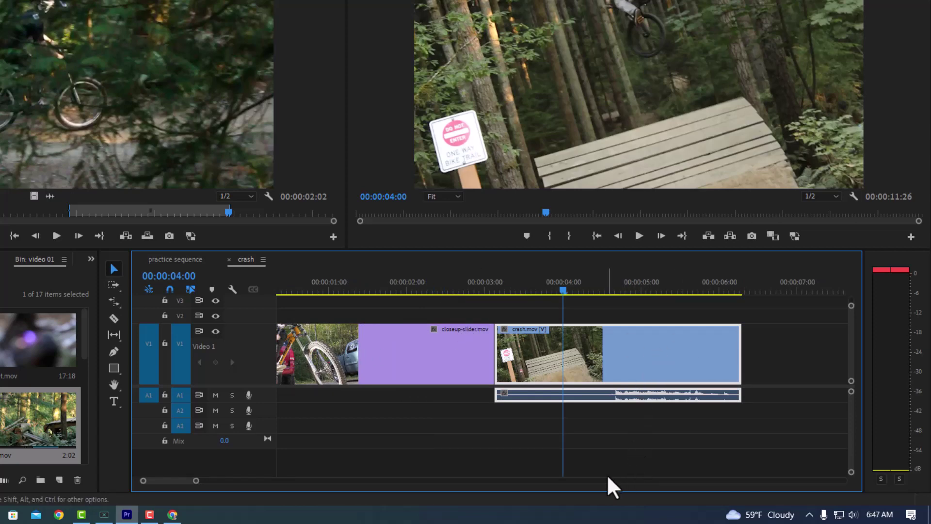
{"action": "key", "text": "space"}
{"action": "key", "text": "space"}
{"action": "right_click", "coordinate": [659, 339]}
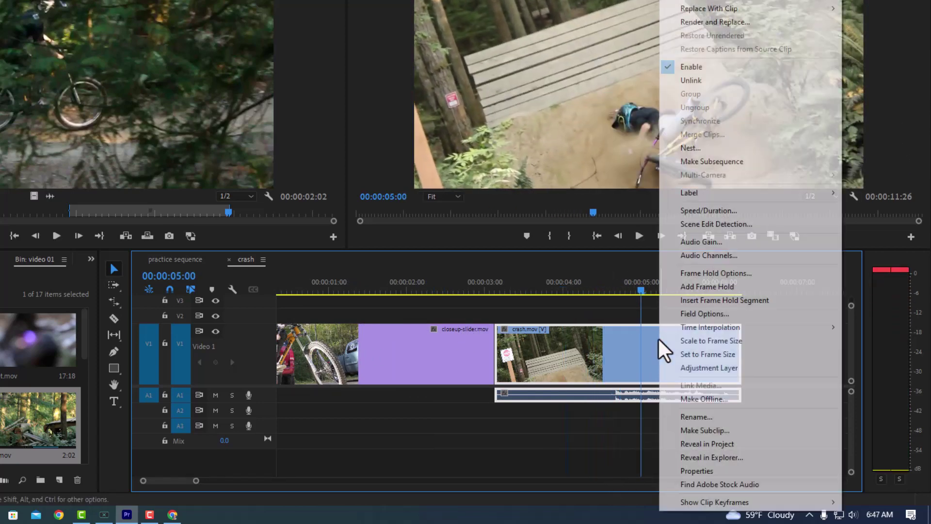
{"action": "mouse_move", "coordinate": [721, 499]}
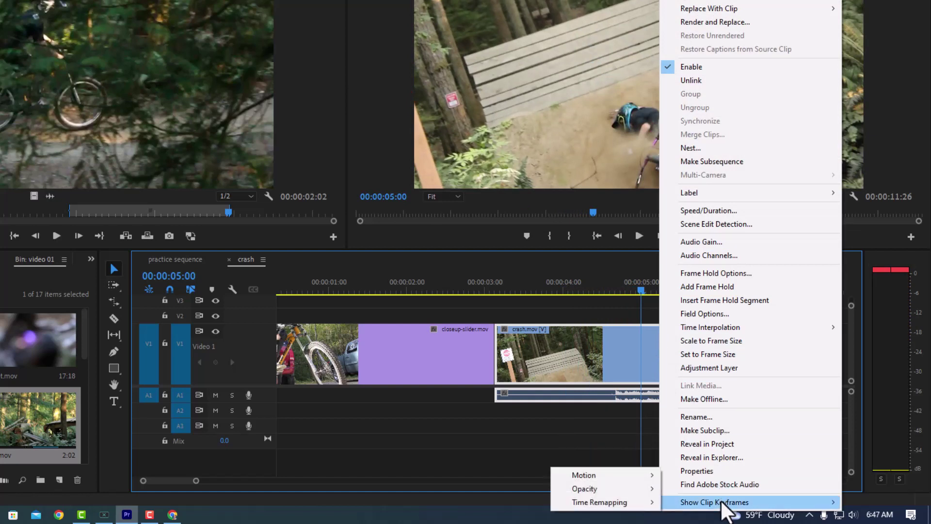
{"action": "mouse_move", "coordinate": [632, 499]}
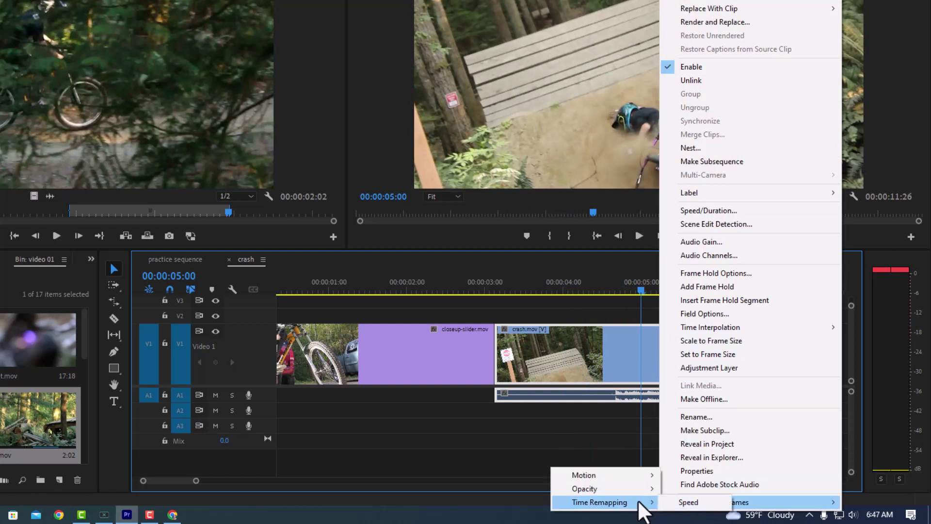
{"action": "left_click", "coordinate": [689, 501]}
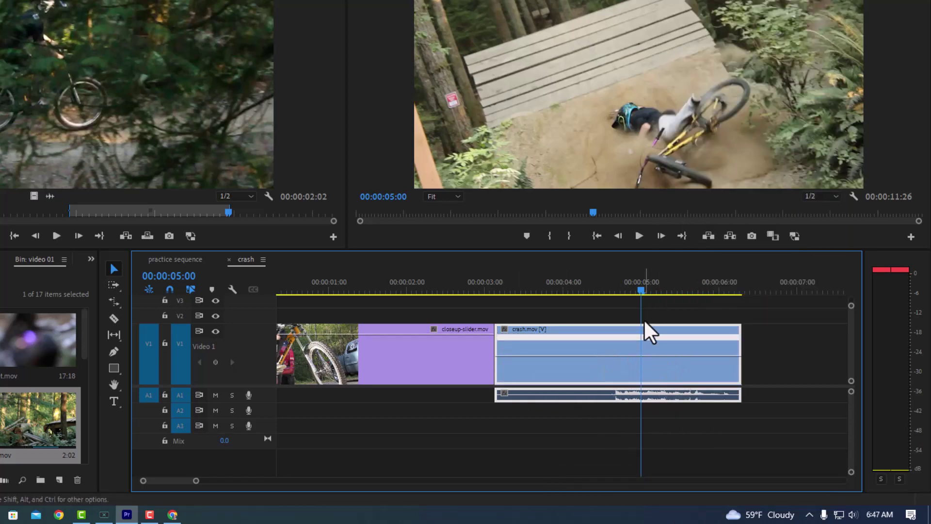
Step: Add a speed keyframe to crash.mov at about 00:00:04:16, just before the rider crashes
{"action": "left_click_drag", "start_coordinate": [638, 286], "coordinate": [611, 290]}
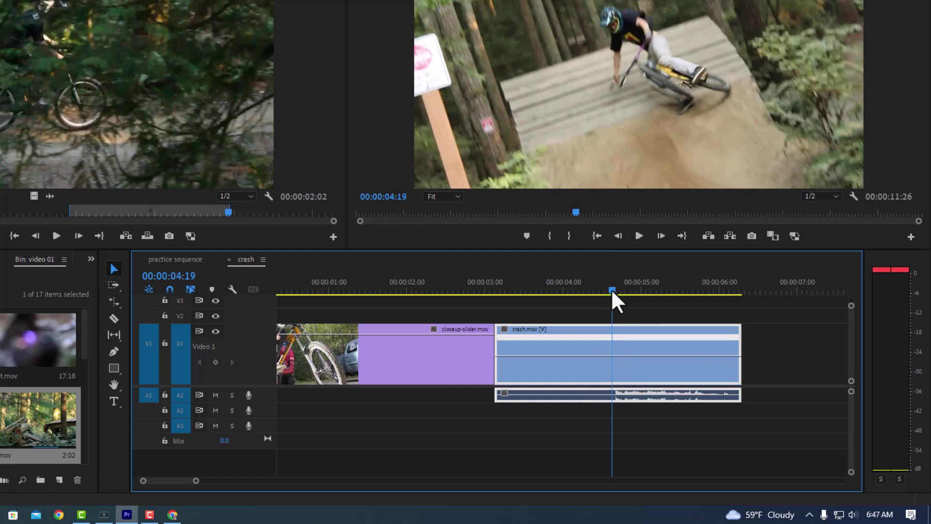
{"action": "left_click_drag", "start_coordinate": [611, 290], "coordinate": [608, 290]}
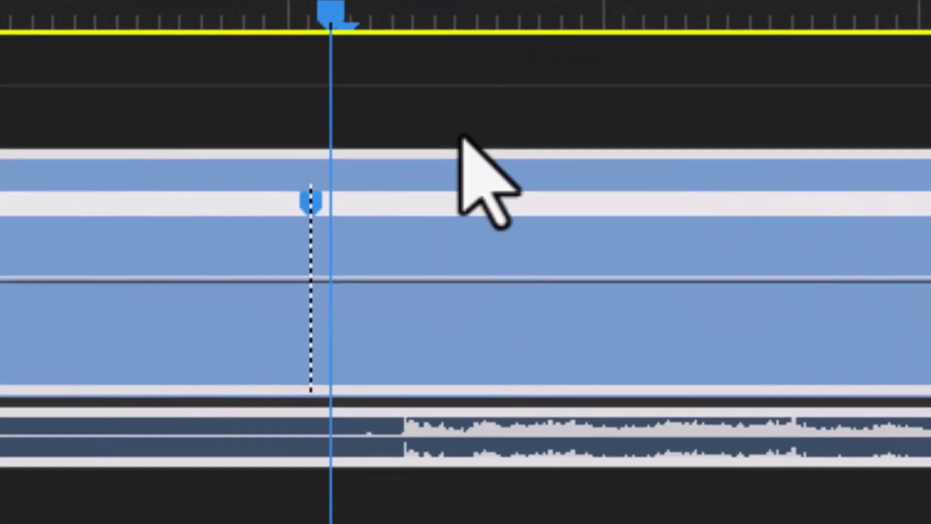
{"action": "key", "text": "equal"}
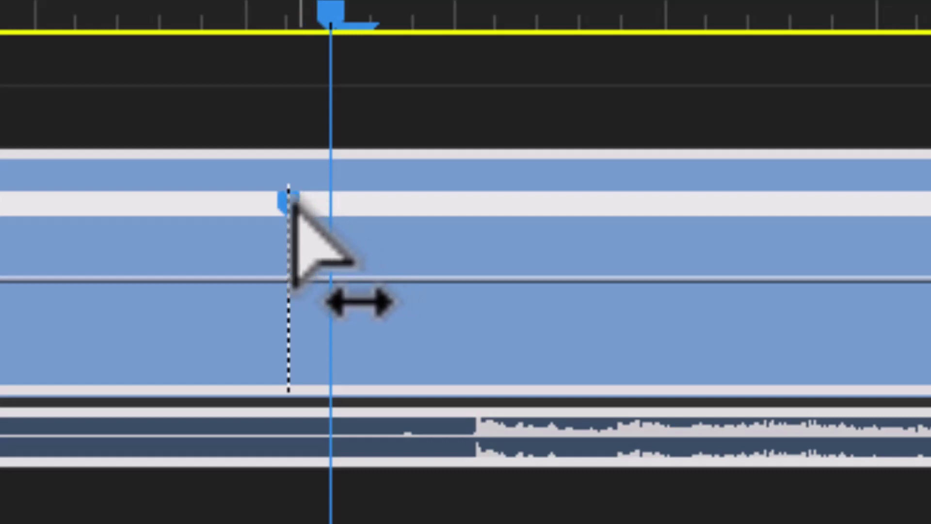
Step: Split the speed keyframe into a ramp ending at about 00:00:04:24 and lower the clip speed after it
{"action": "mouse_move", "coordinate": [292, 200]}
{"action": "left_mouse_down"}
{"action": "mouse_move", "coordinate": [590, 253]}
{"action": "mouse_move", "coordinate": [643, 252]}
{"action": "mouse_move", "coordinate": [525, 249]}
{"action": "mouse_move", "coordinate": [646, 245]}
{"action": "left_mouse_up"}
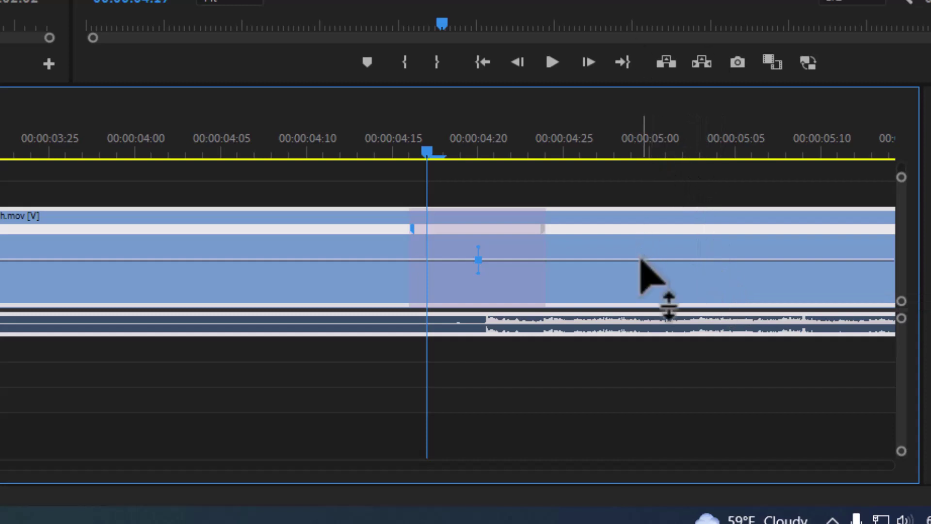
{"action": "left_click_drag", "start_coordinate": [640, 261], "coordinate": [640, 271]}
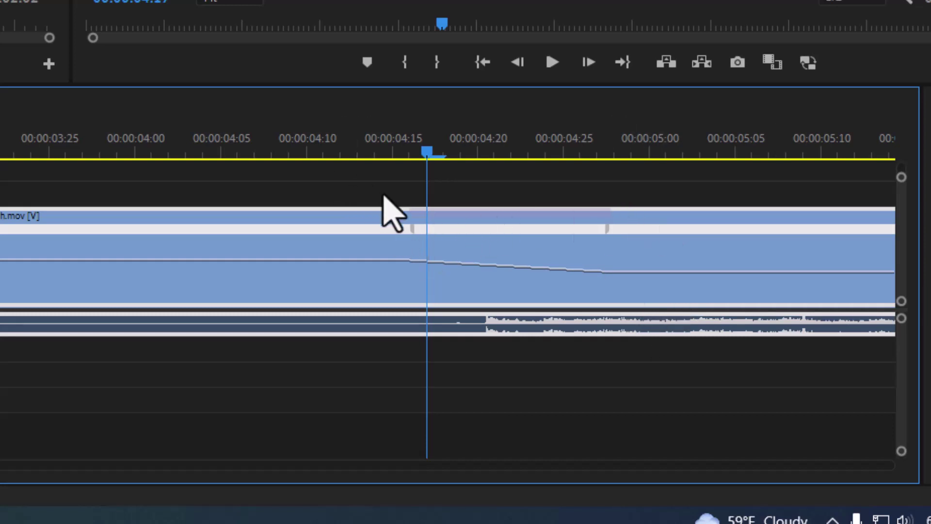
{"action": "left_click", "coordinate": [413, 226]}
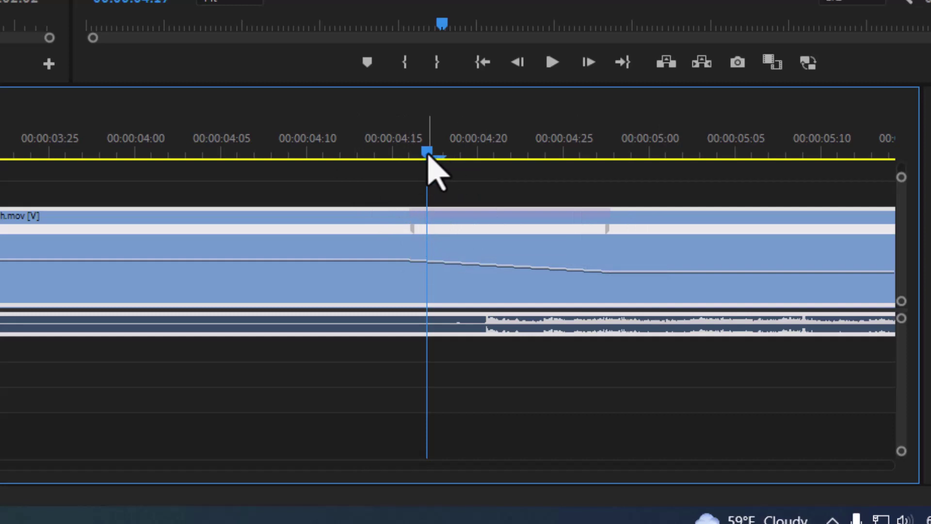
Step: Play crash.mov from near its start through the speed ramp, and review the full sequence
{"action": "left_click_drag", "start_coordinate": [428, 154], "coordinate": [148, 111]}
{"action": "key", "text": "space"}
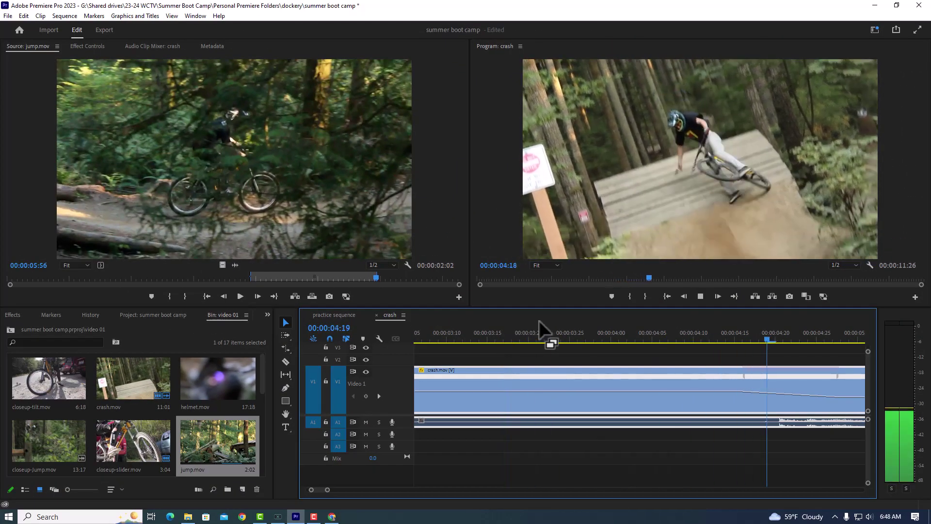
{"action": "key", "text": "space"}
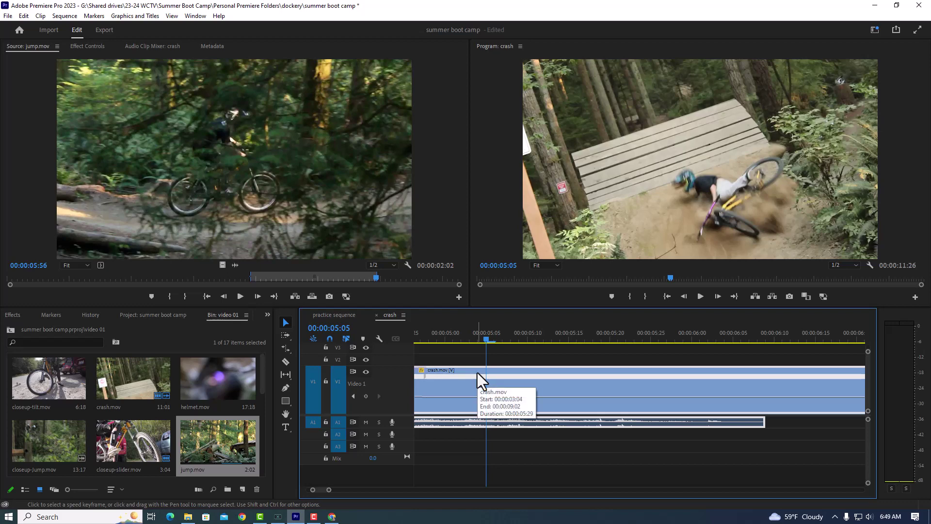
{"action": "key", "text": "backslash"}
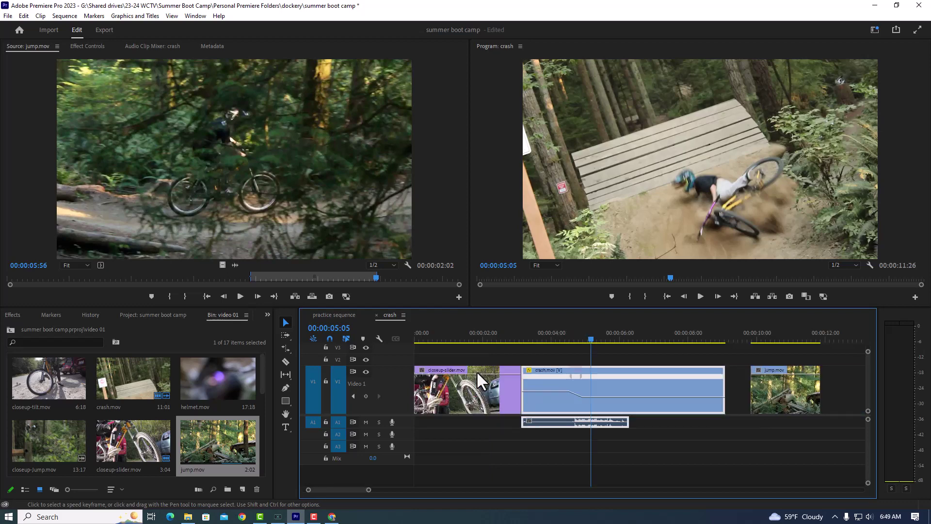